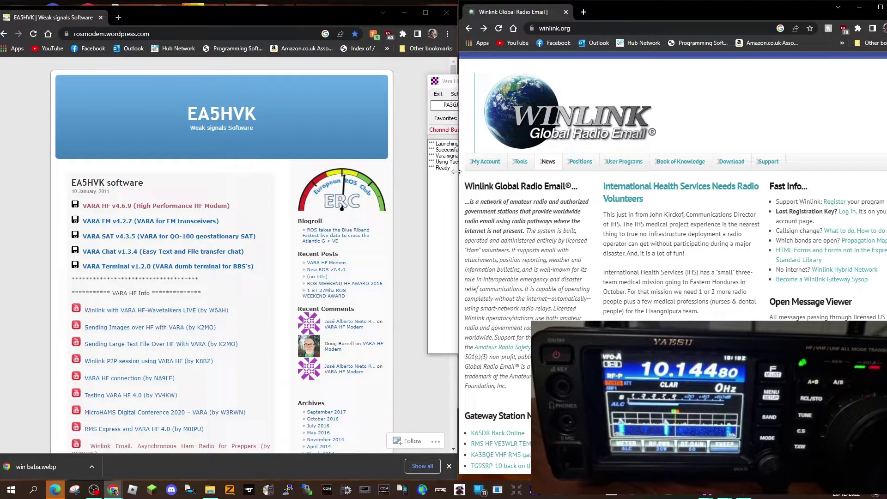
Widen the Winlink website window, shift it left beside the VARA download page, and reload it
drag(457, 172, 437, 175)
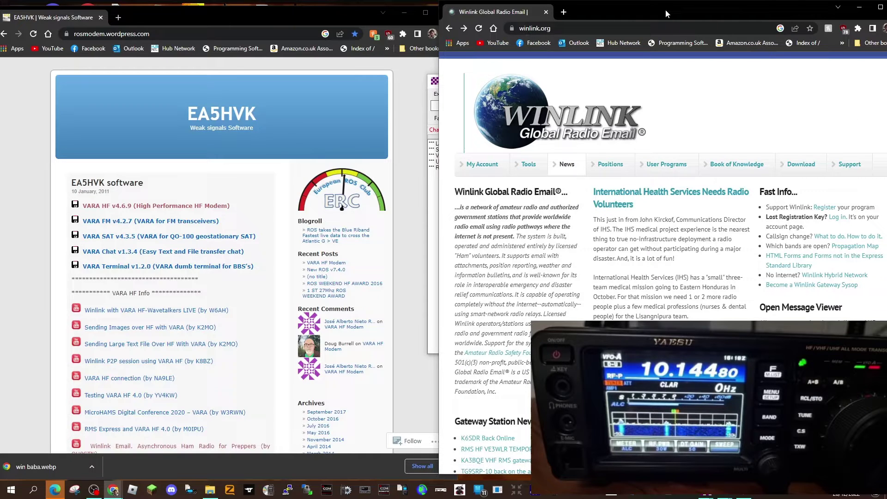
drag(711, 7, 686, 7)
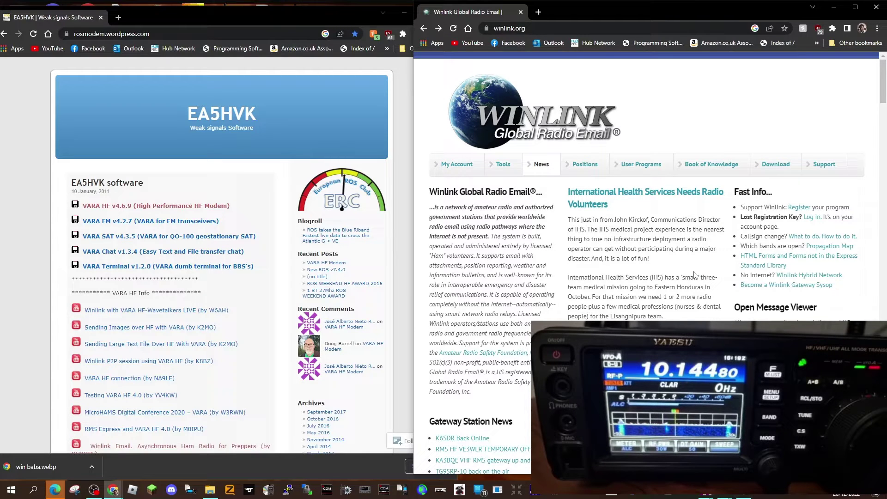
key(F5)
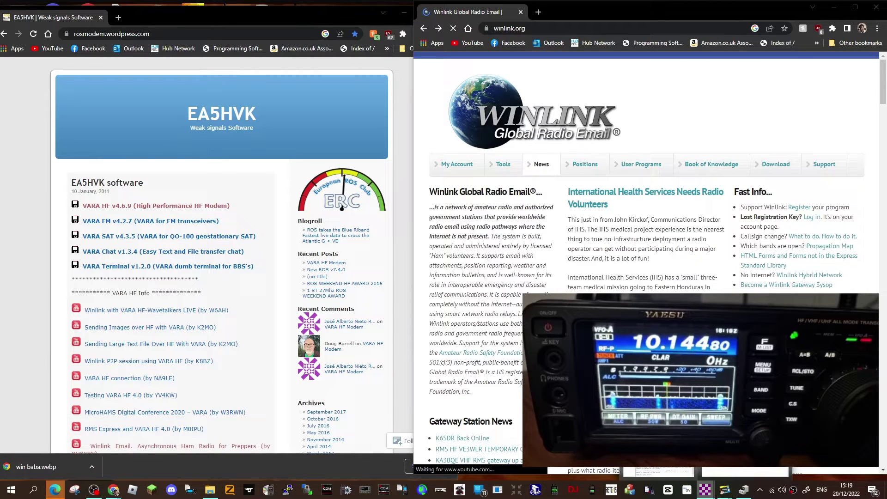
Bring Winlink Express forward and move it right, then bring up the VARA HF modem window beside it
click(706, 490)
drag(667, 101, 715, 91)
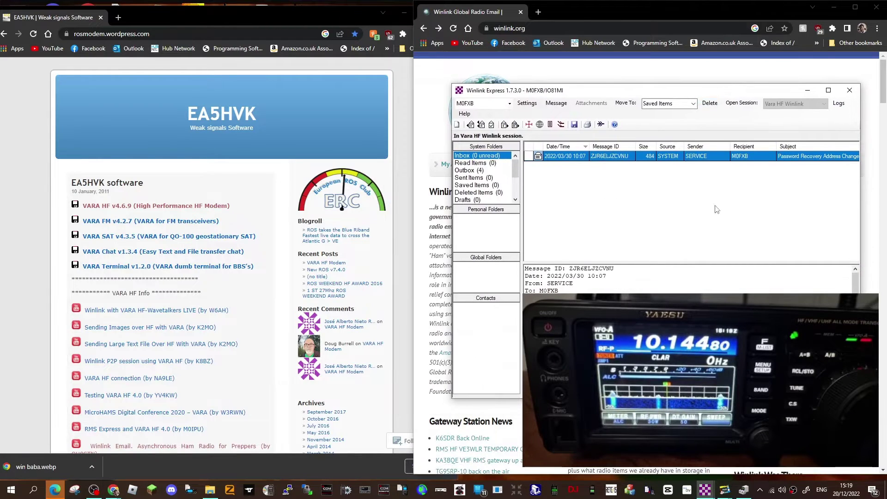
click(726, 493)
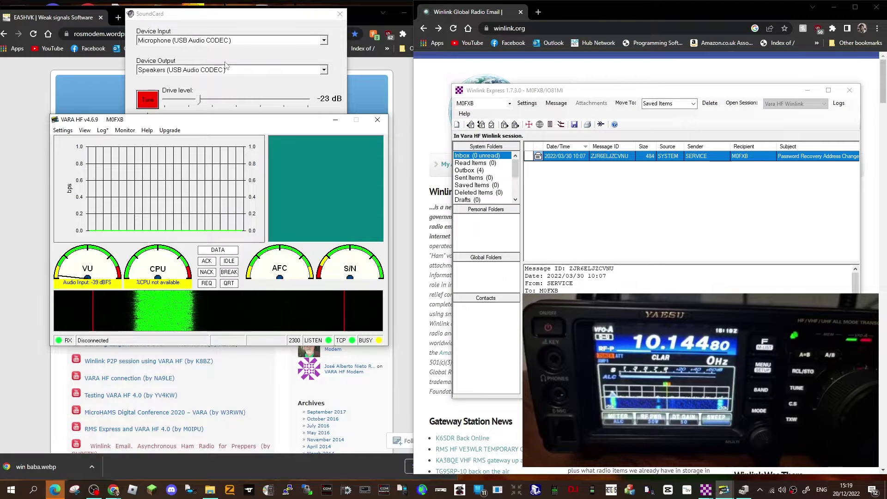
drag(240, 125, 232, 132)
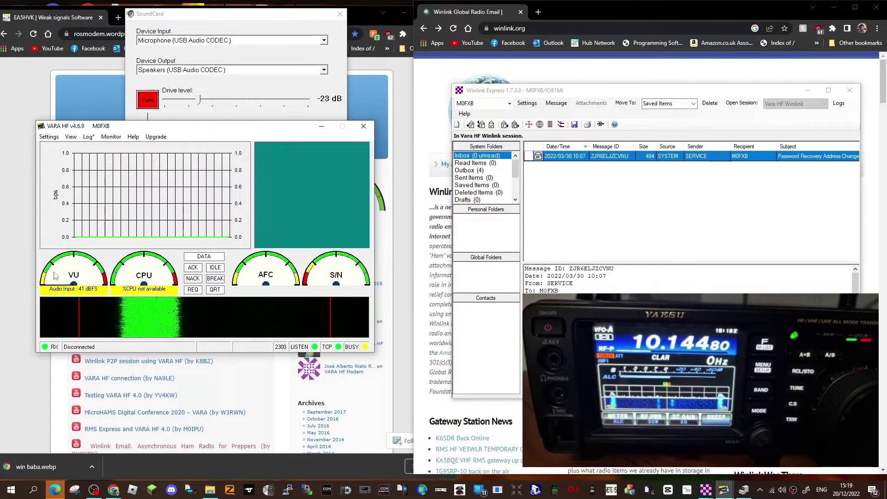
Check Device Manager's Ports list for the Silicon Labs CP2105 COM14 and COM15 ports, then minimize it
right_click(10, 490)
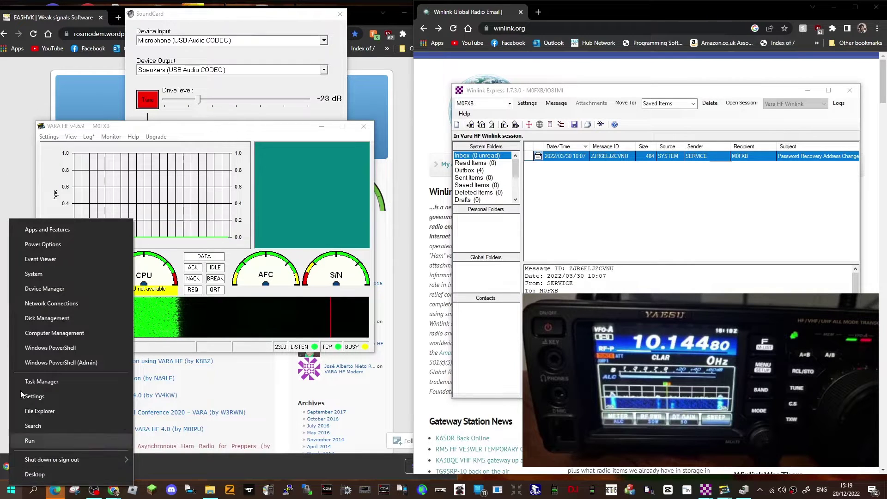
click(40, 286)
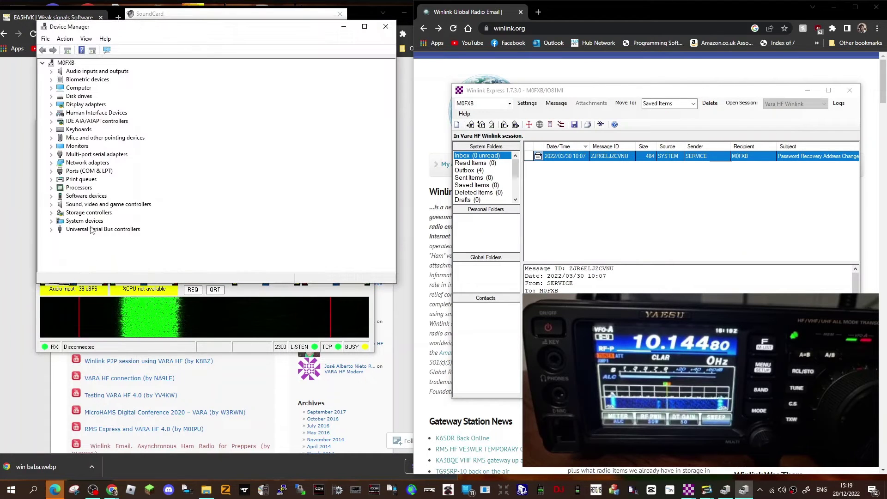
double_click(93, 173)
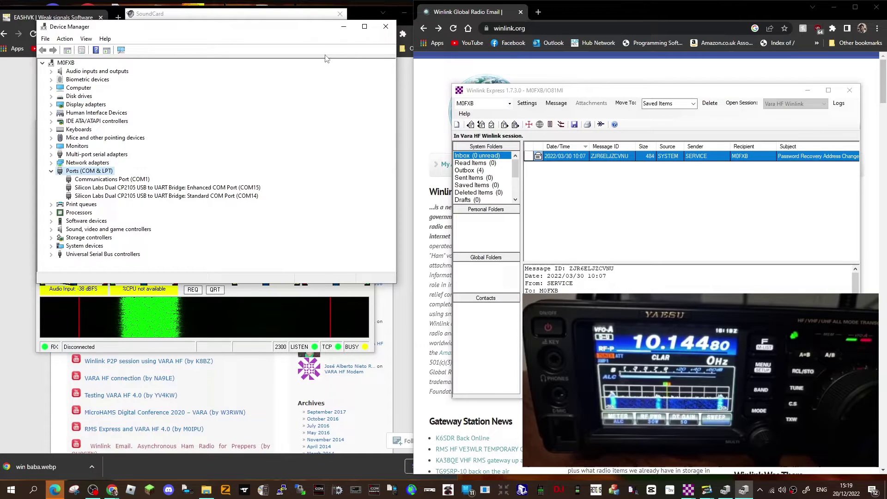
click(343, 29)
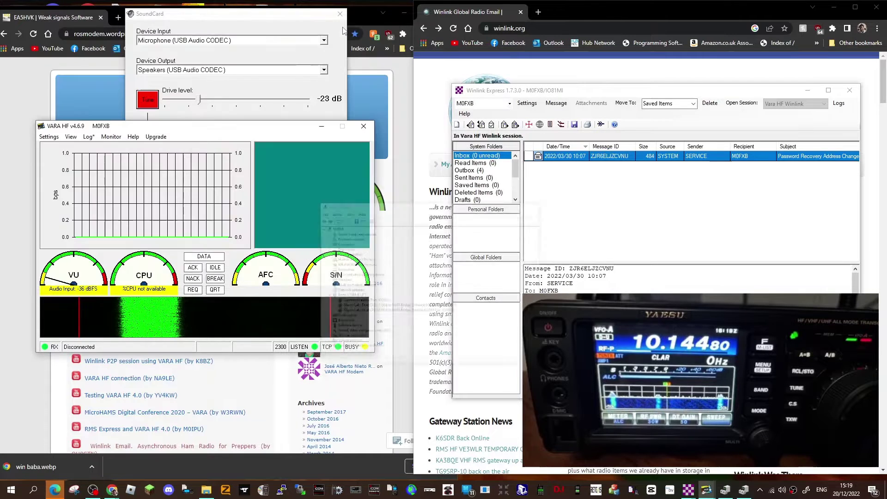
Keep USB Audio CODEC as VARA's sound input and output, then send and stop a test tone
click(48, 137)
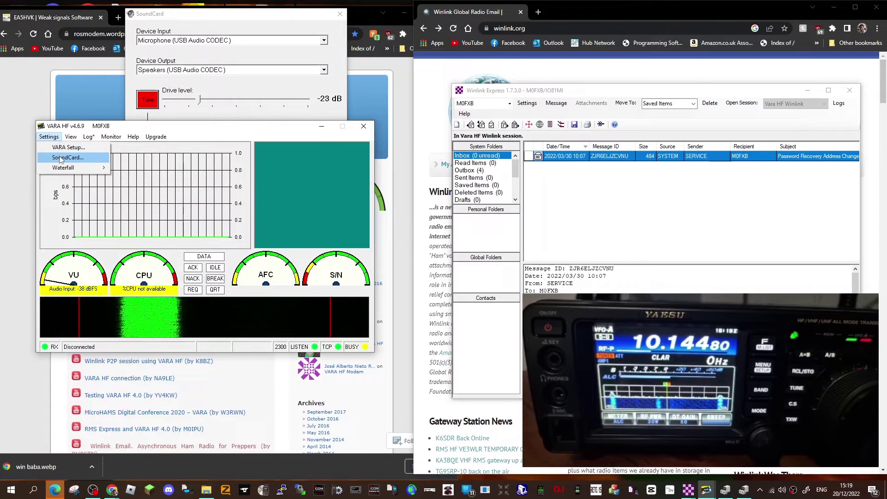
click(105, 159)
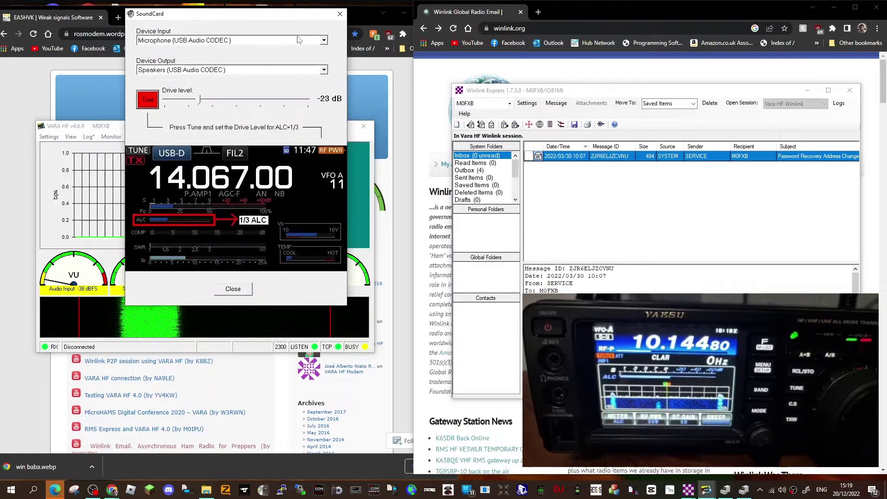
click(326, 42)
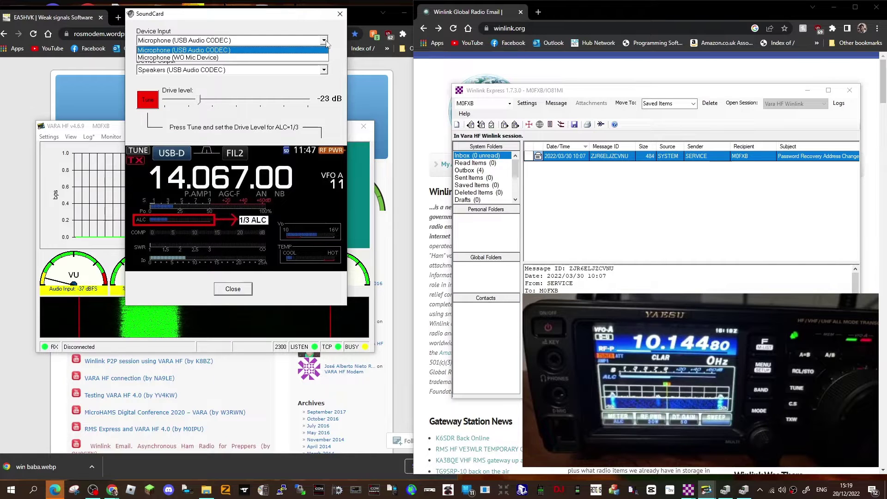
click(326, 41)
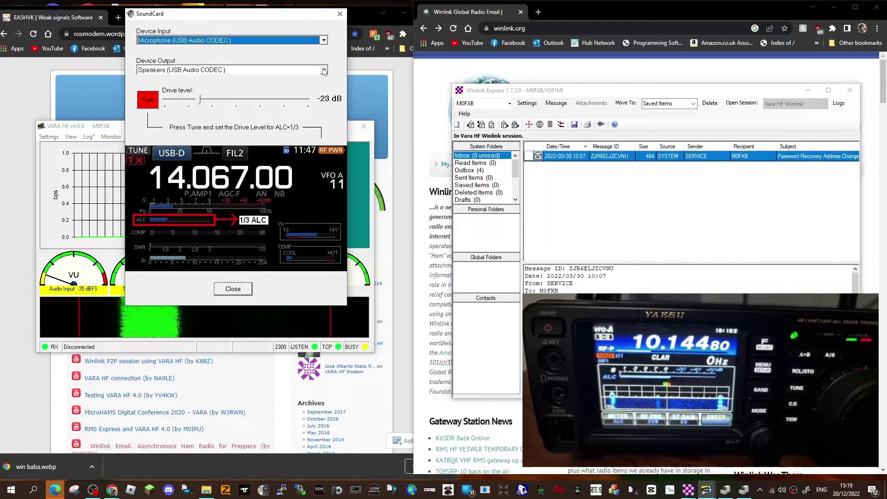
click(325, 70)
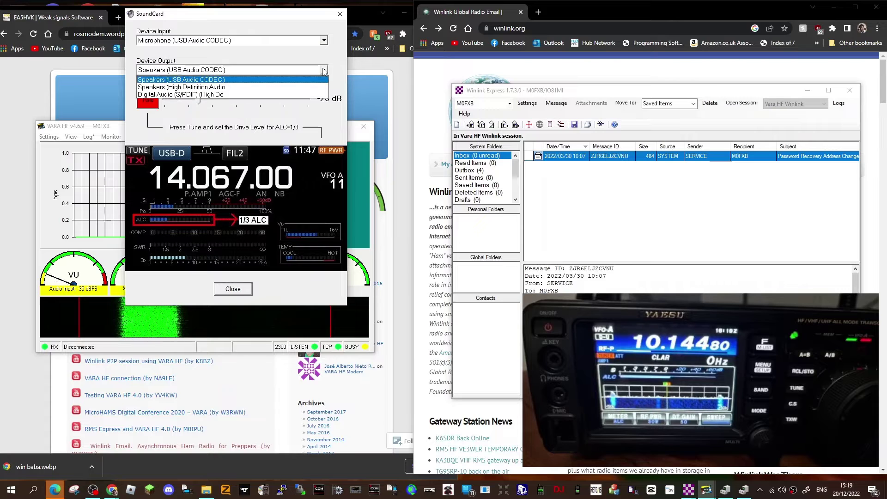
click(325, 70)
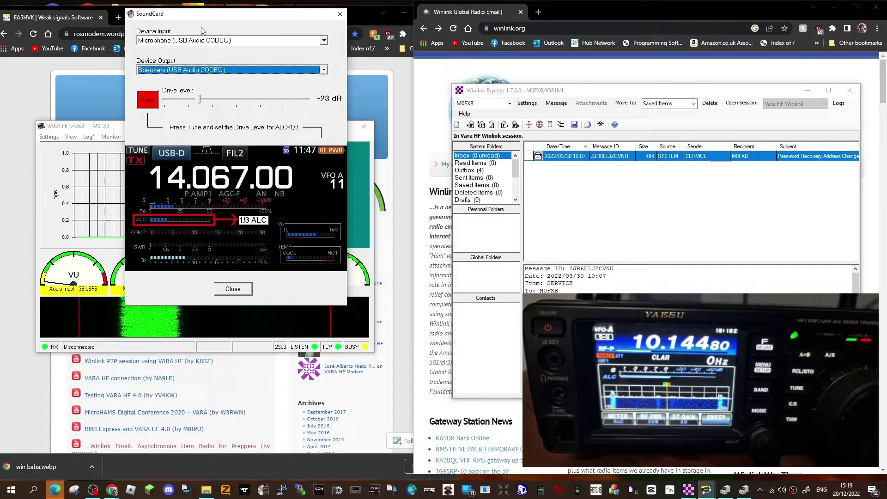
click(327, 70)
click(327, 71)
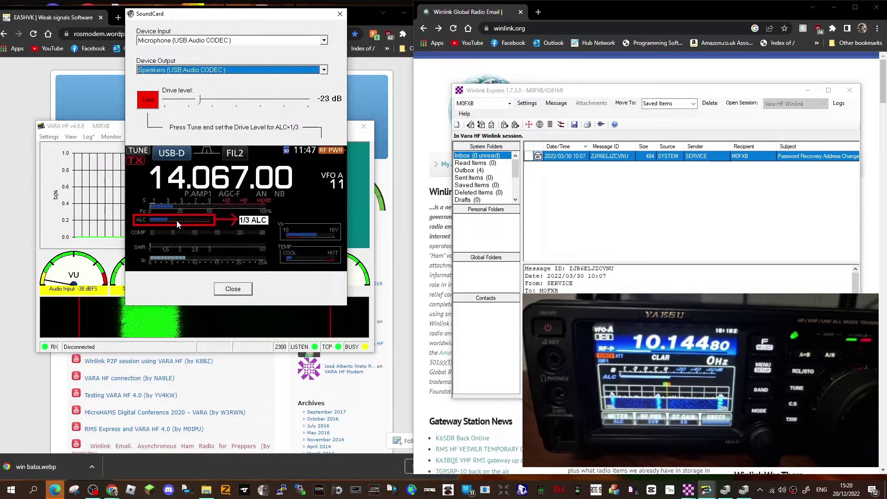
click(147, 100)
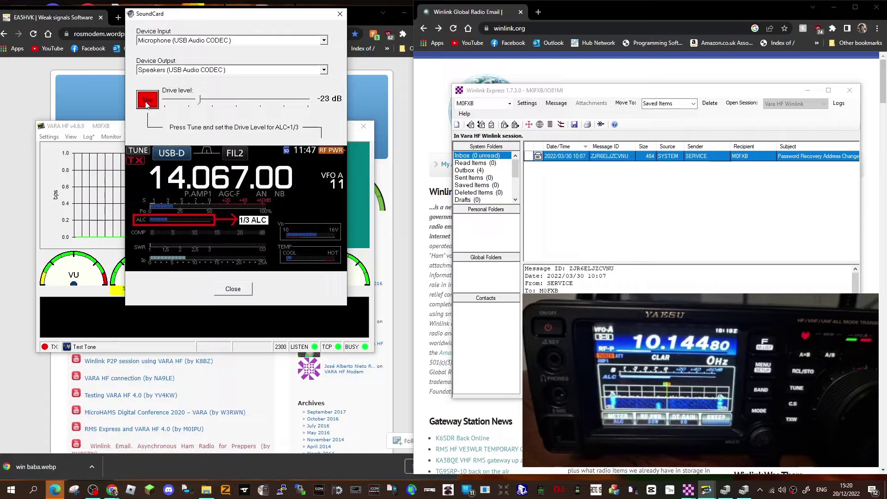
click(147, 103)
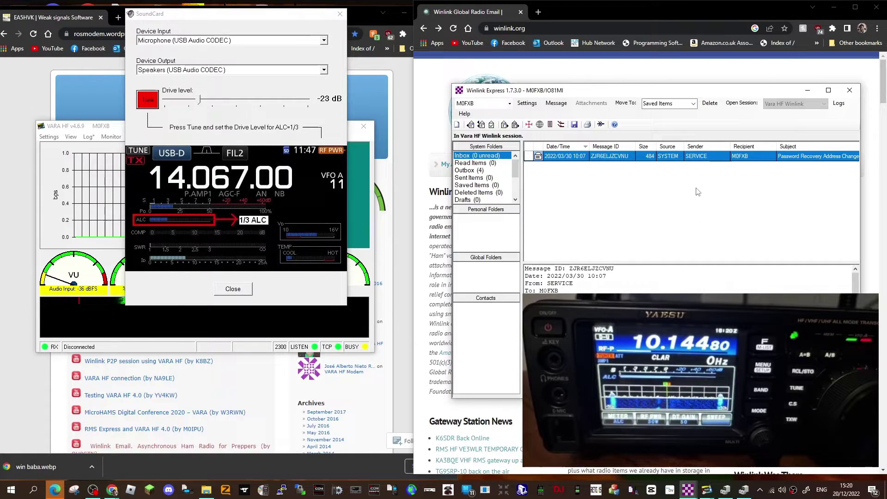
Arrange the Winlink Express and VARA HF windows and keep Vara HF Winlink as the session type
drag(726, 93, 680, 91)
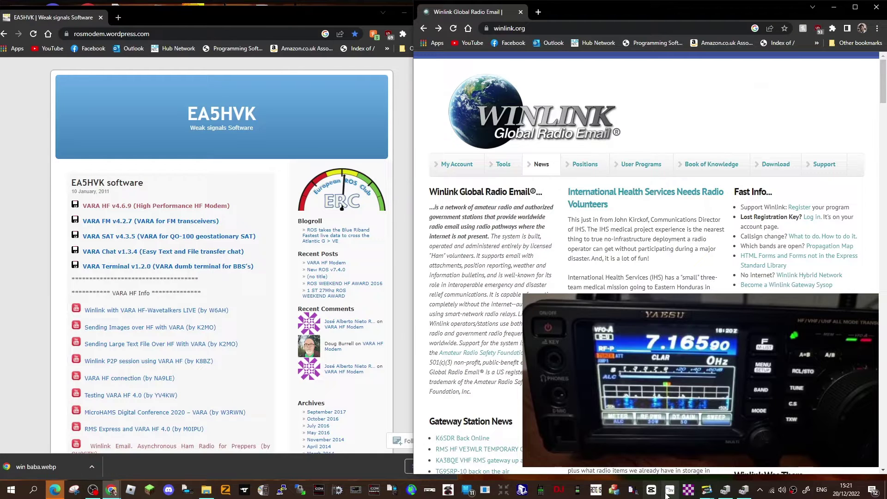
click(706, 491)
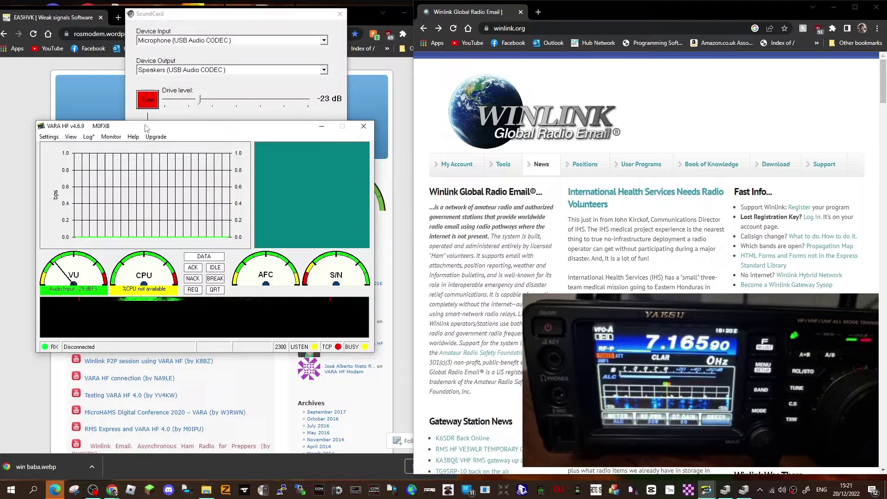
drag(145, 128, 112, 89)
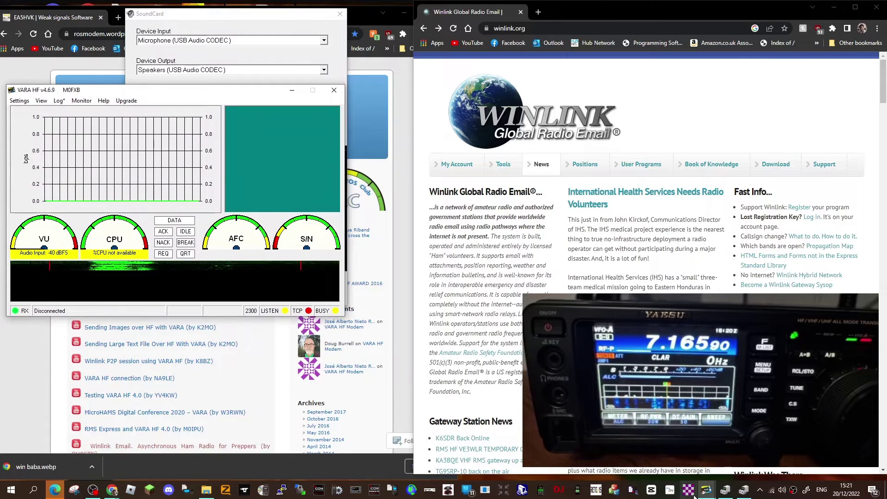
click(555, 3)
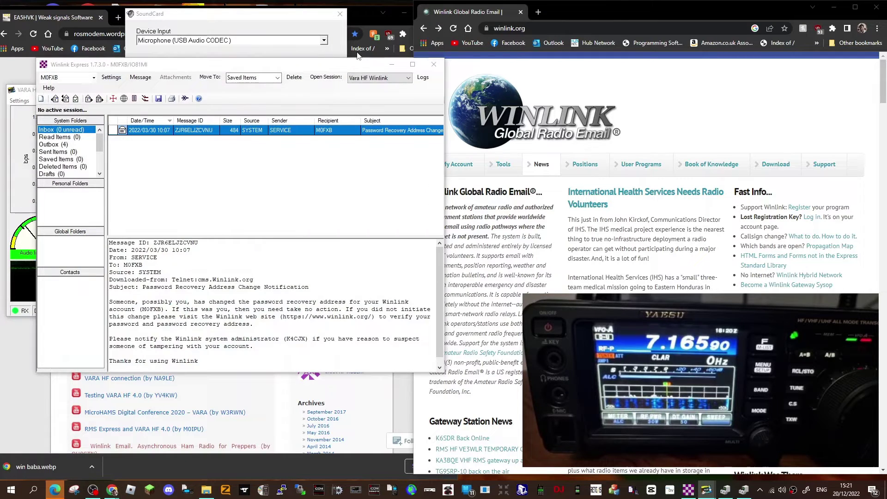
drag(370, 9, 664, 37)
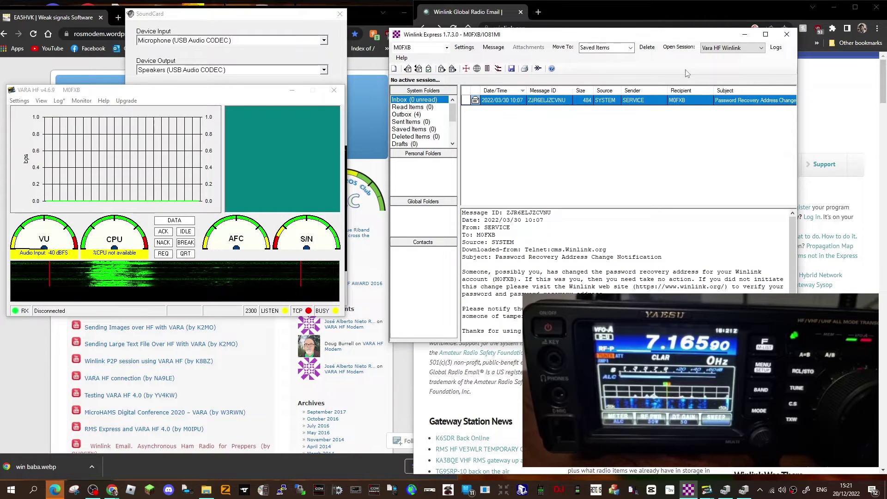
click(763, 52)
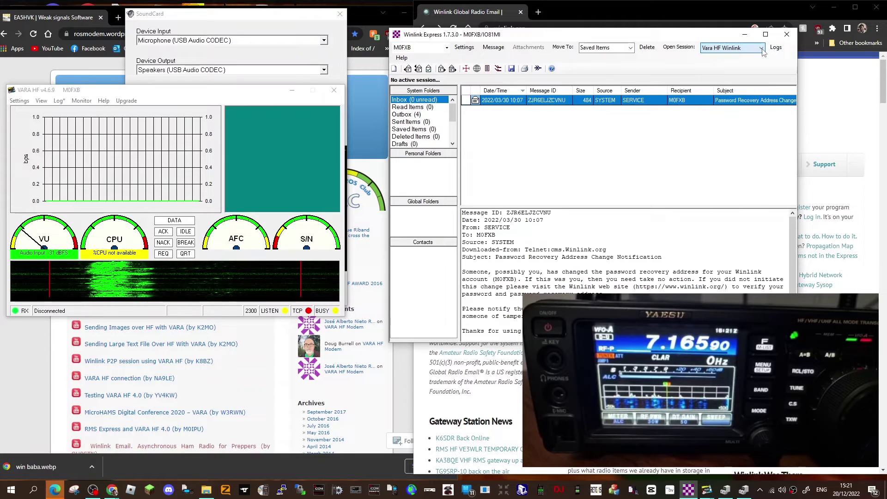
click(460, 49)
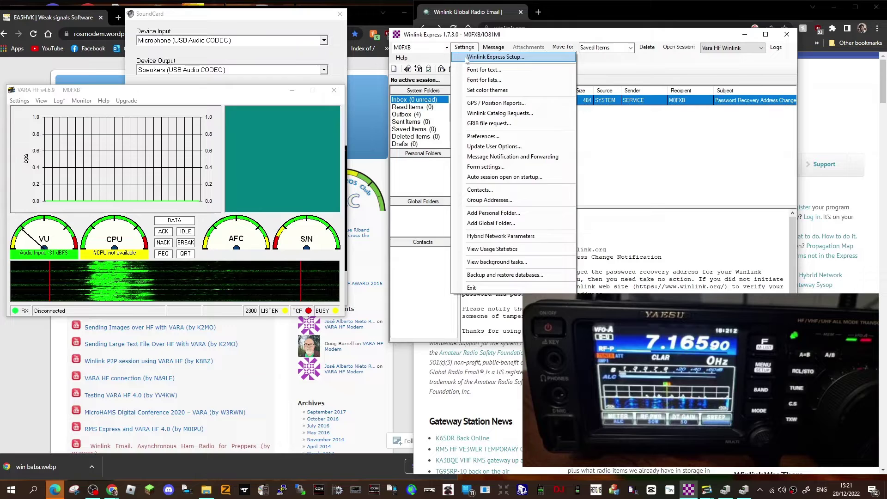
click(467, 57)
drag(725, 57, 636, 52)
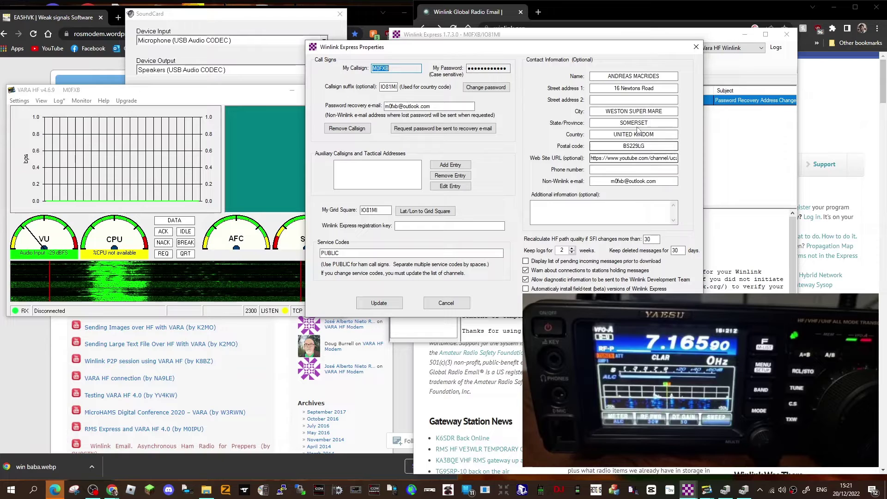
click(697, 48)
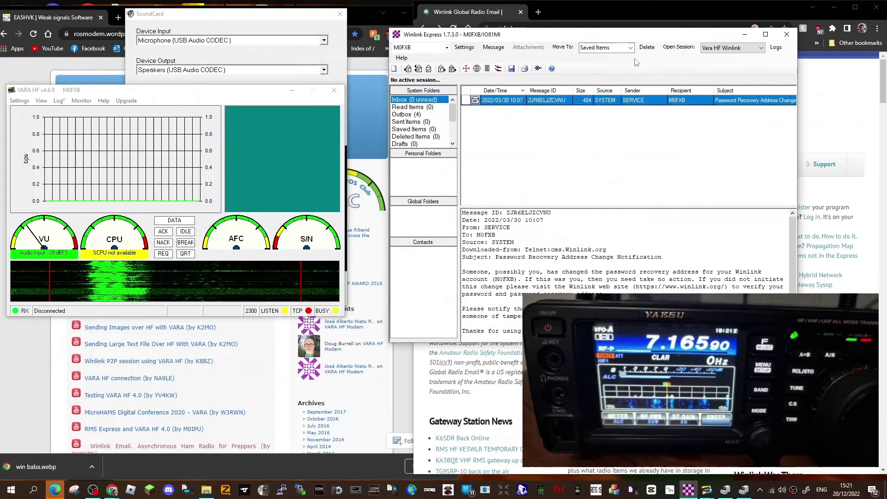
Start a Vara HF Winlink session, dismissing the duplicate VARA copy warning
click(680, 49)
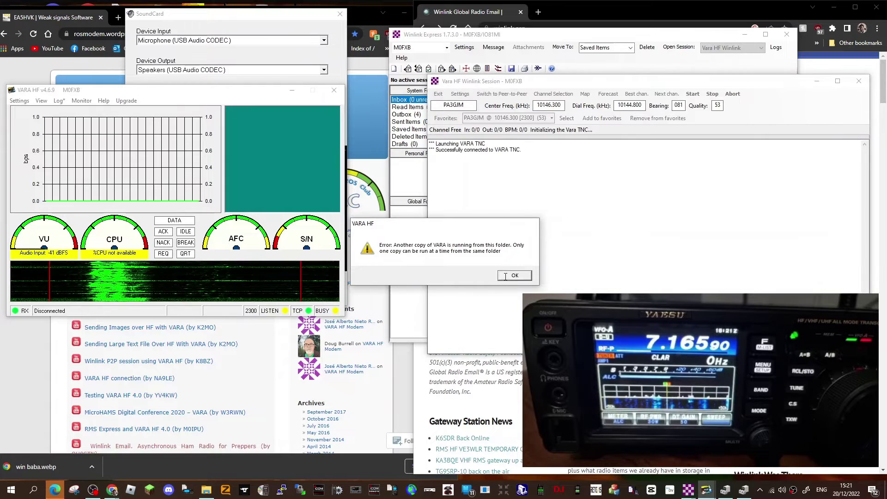
click(506, 277)
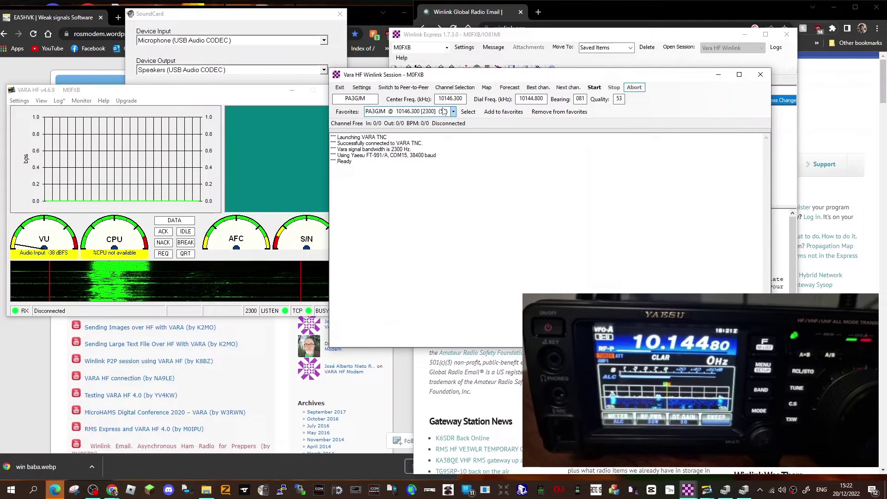
drag(566, 79, 506, 77)
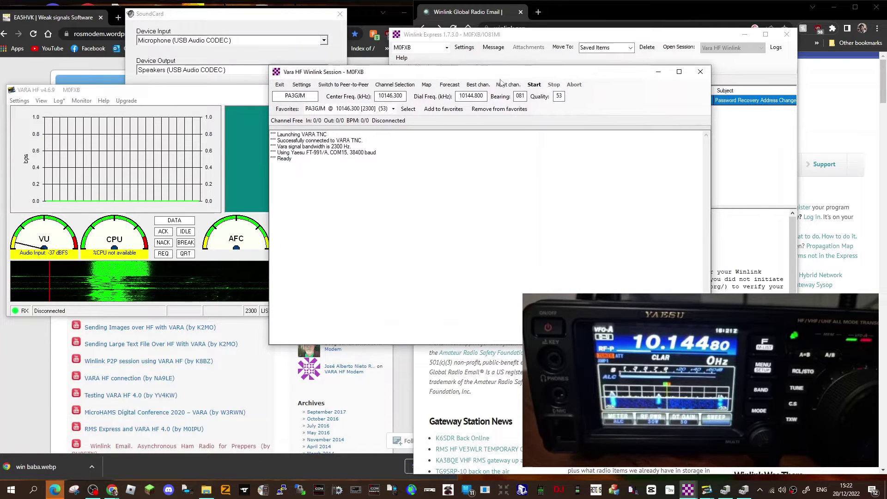
In Radio Setup, confirm the Yaesu FT-991/A radio on control port COM15 at 38400 baud
click(301, 85)
click(299, 86)
click(300, 86)
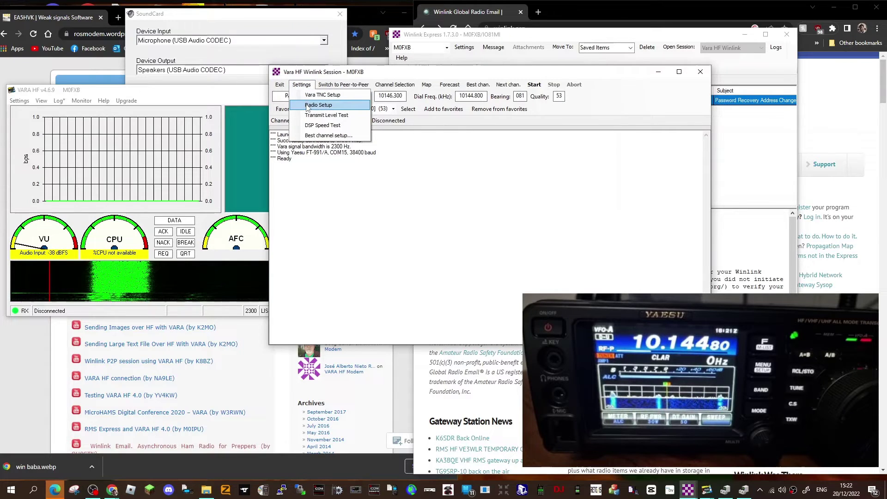
click(307, 106)
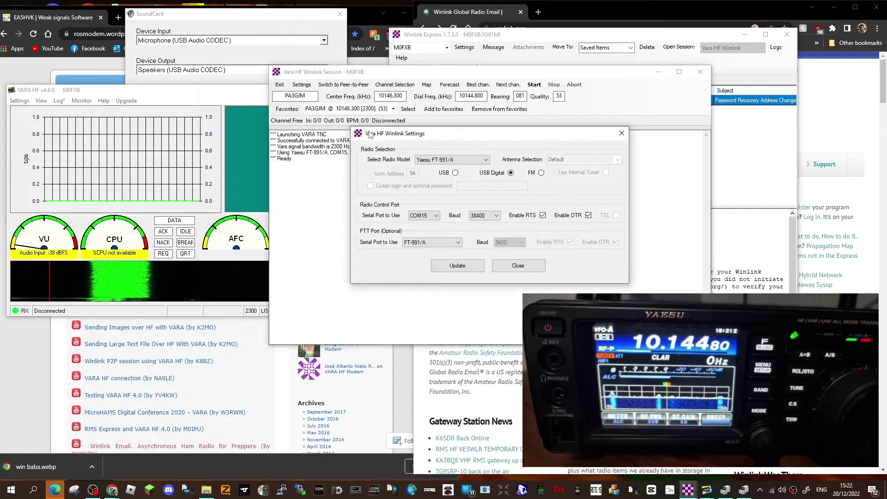
click(485, 160)
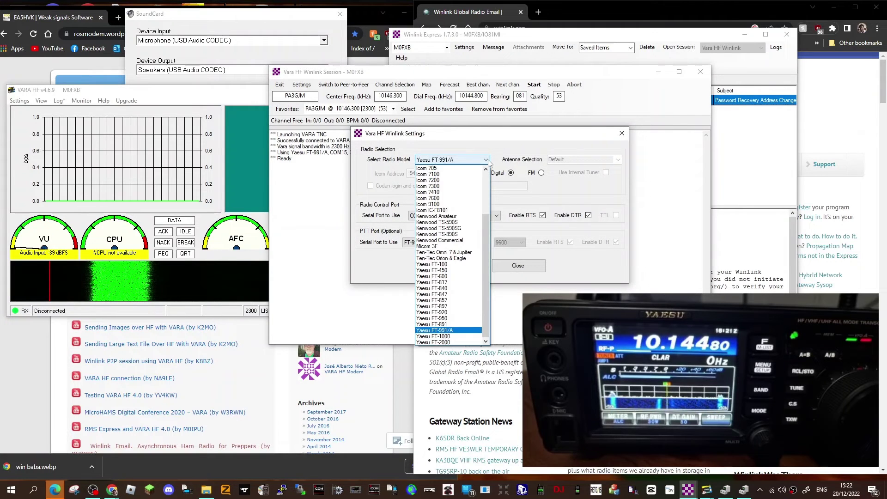
click(488, 162)
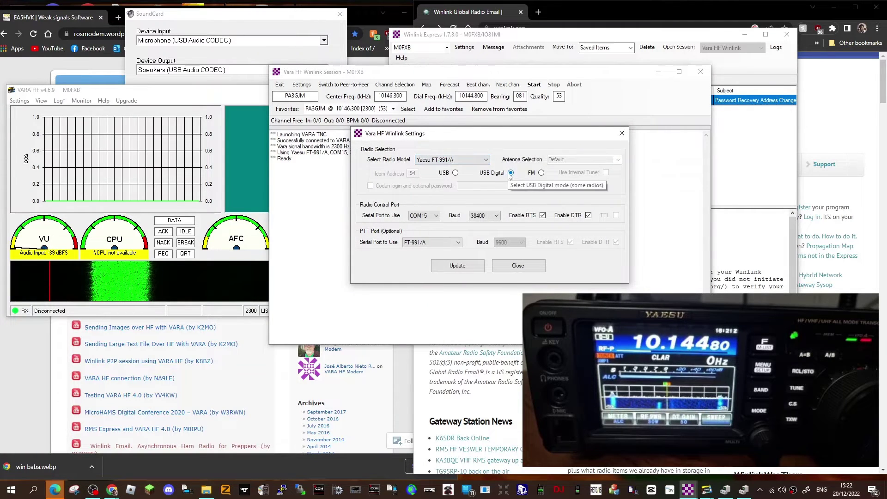
click(435, 216)
click(435, 217)
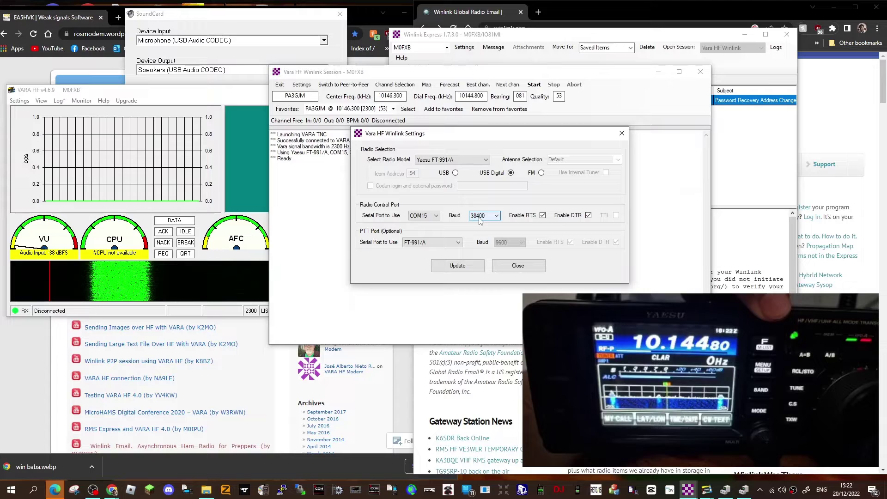
key(shift+Tab)
key(alt+Down)
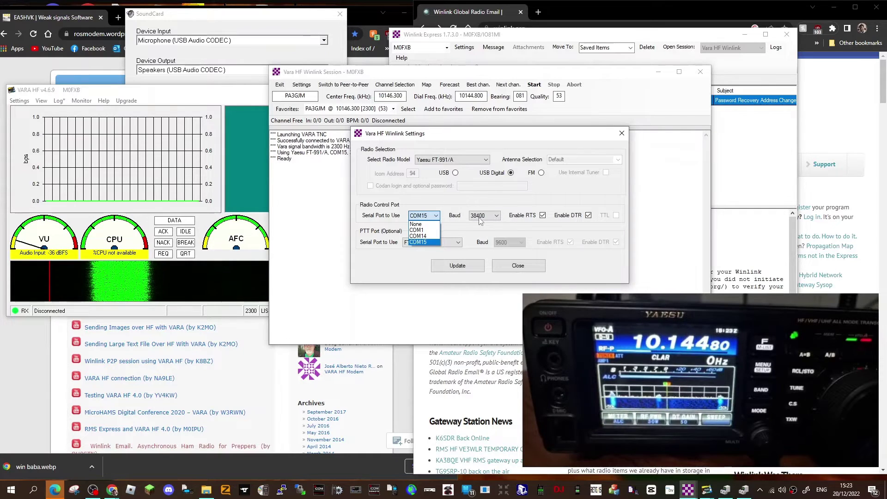
click(412, 264)
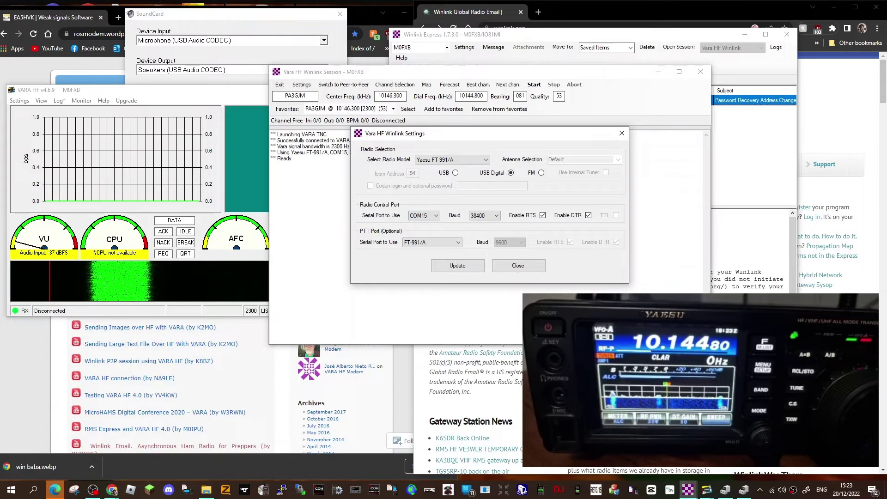
click(471, 270)
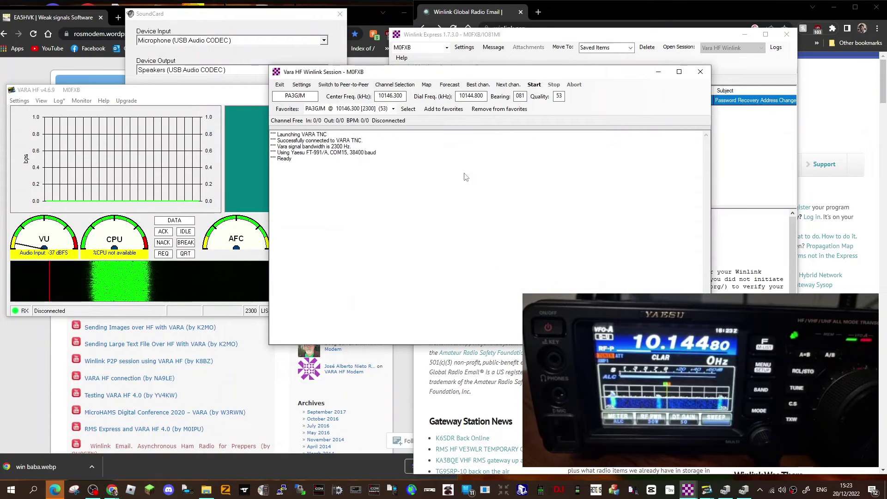
click(301, 84)
click(313, 102)
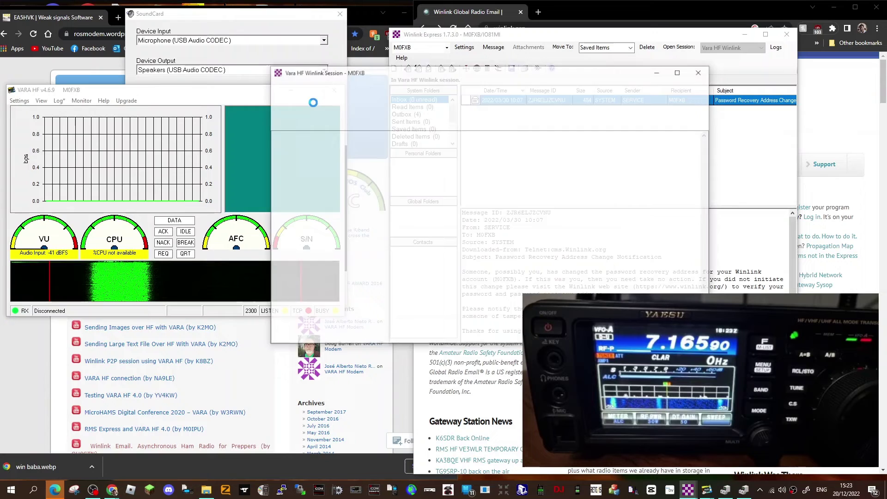
click(510, 275)
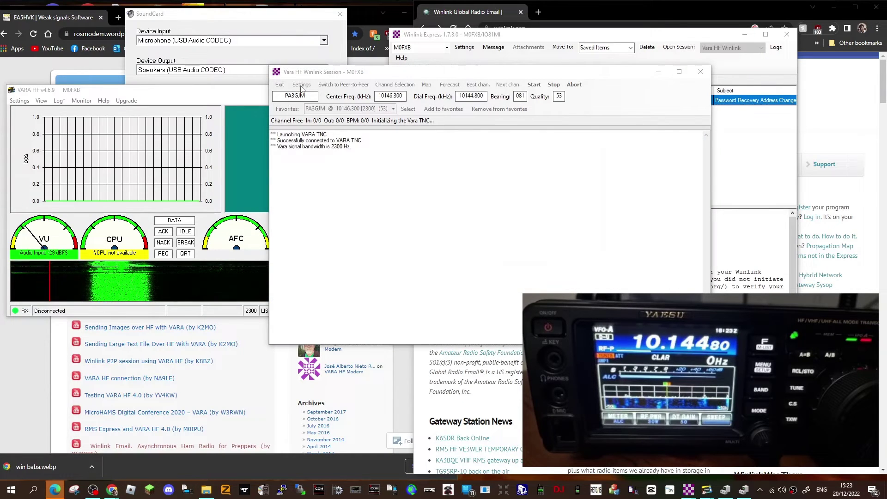
click(301, 87)
click(323, 107)
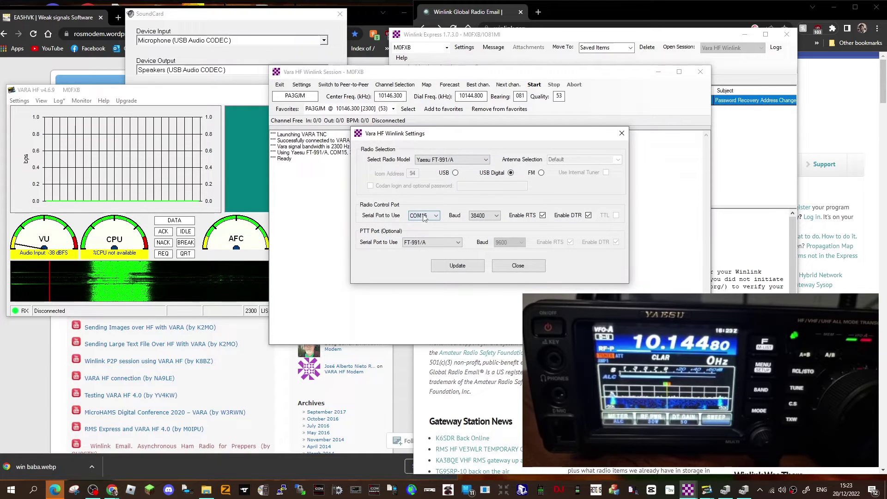
click(453, 267)
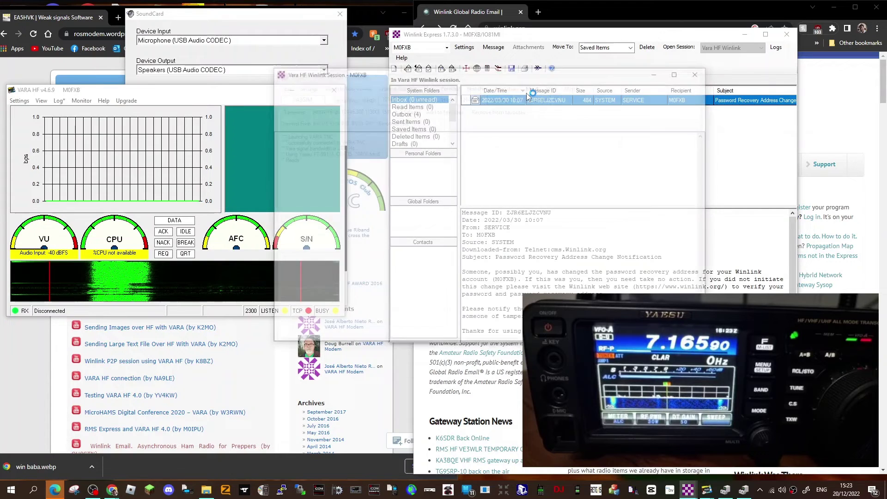
click(512, 273)
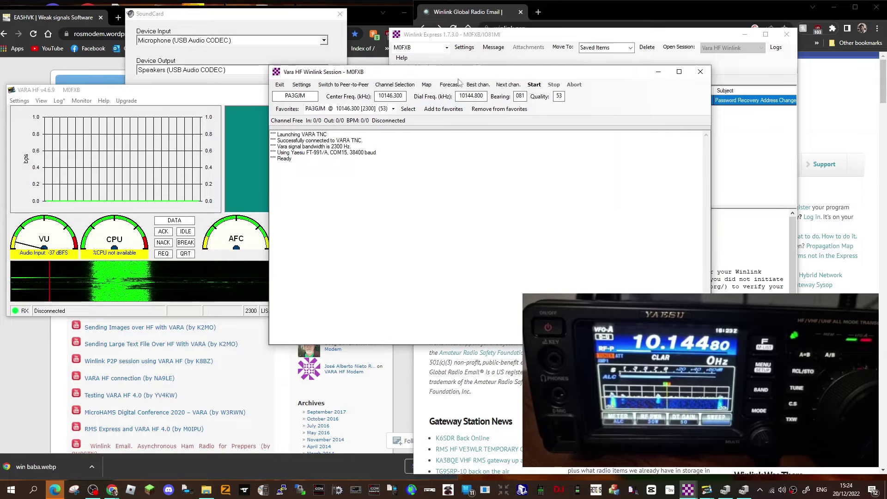
Refresh the gateway list via the internet and pick the top channel: 10146.300 kHz, quality 53
drag(393, 88, 377, 89)
click(377, 85)
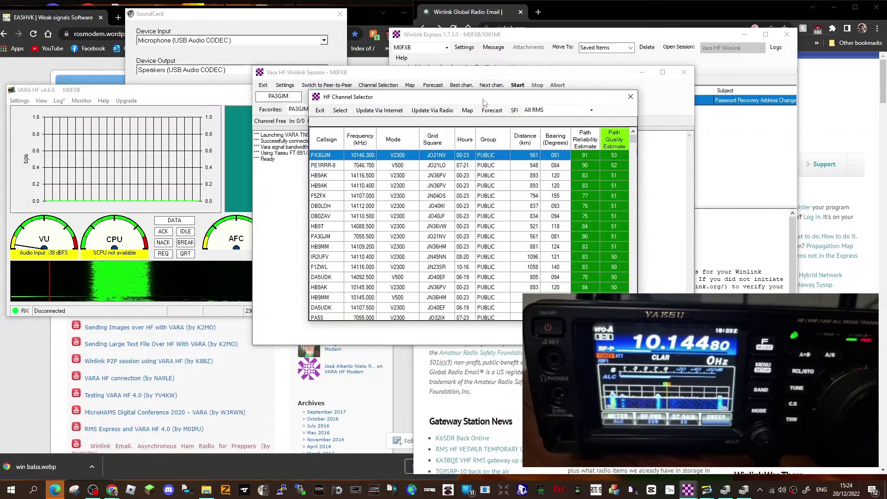
drag(433, 98, 415, 96)
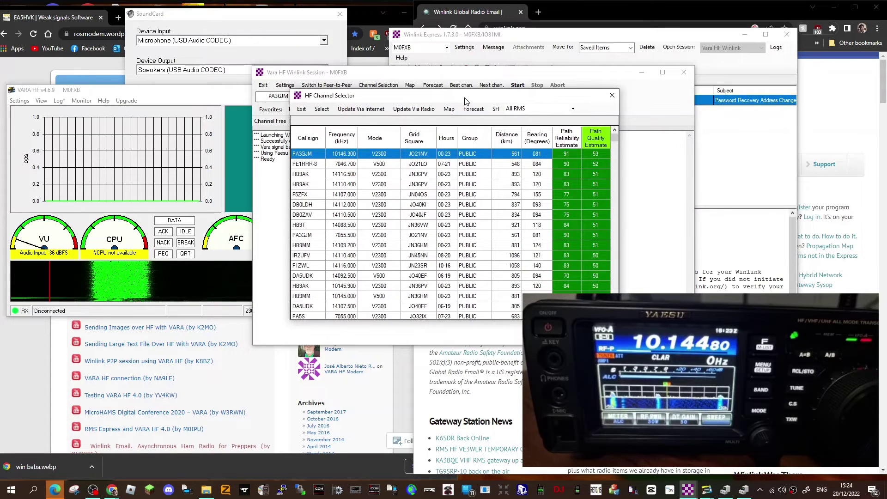
click(359, 112)
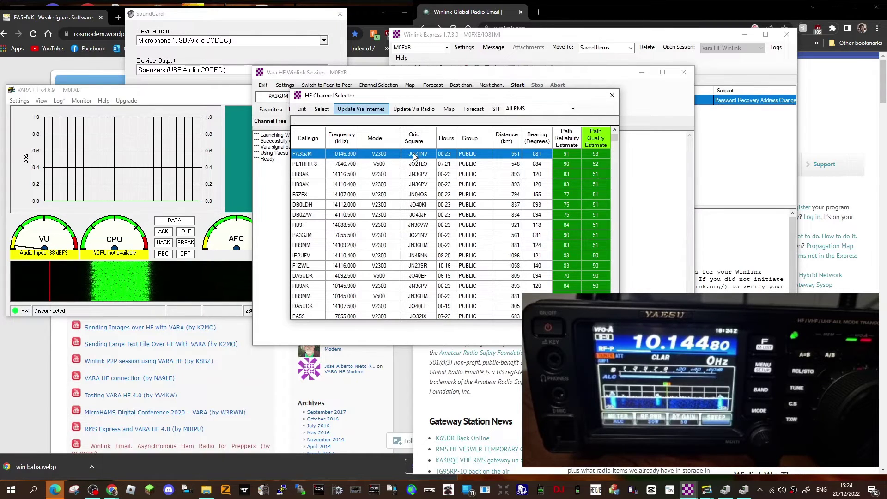
double_click(414, 156)
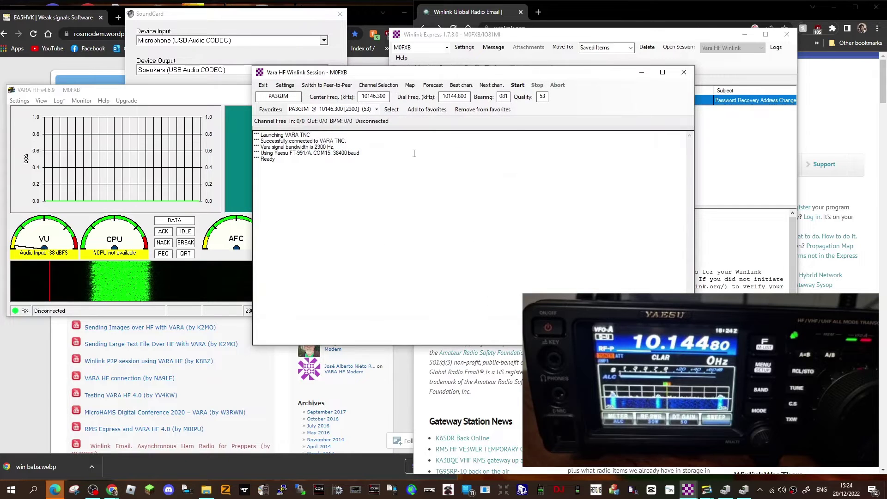
Call the chosen gateway and, once the connection fails, minimize the session window
click(518, 85)
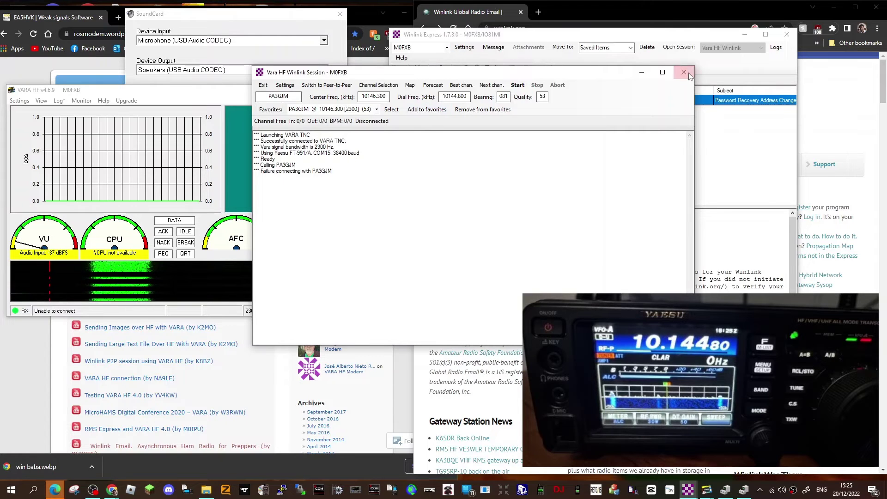
click(642, 72)
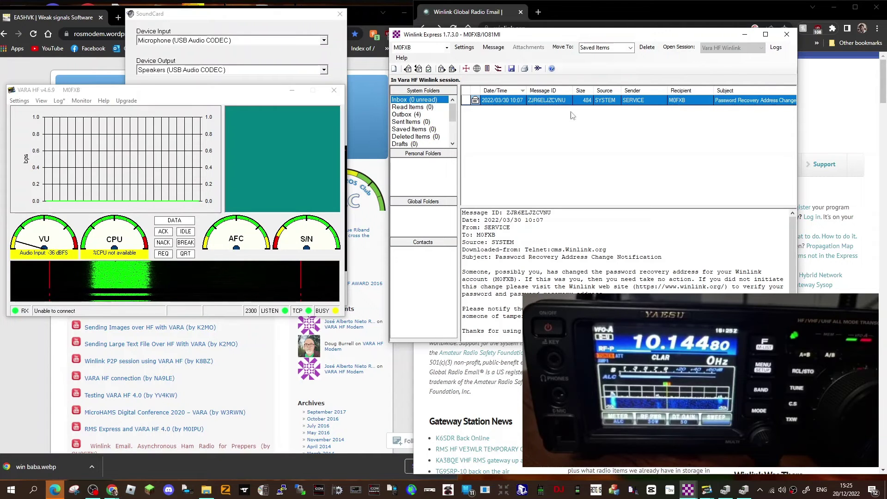
Reposition and widen the Winlink Express mailbox window
drag(688, 37, 555, 63)
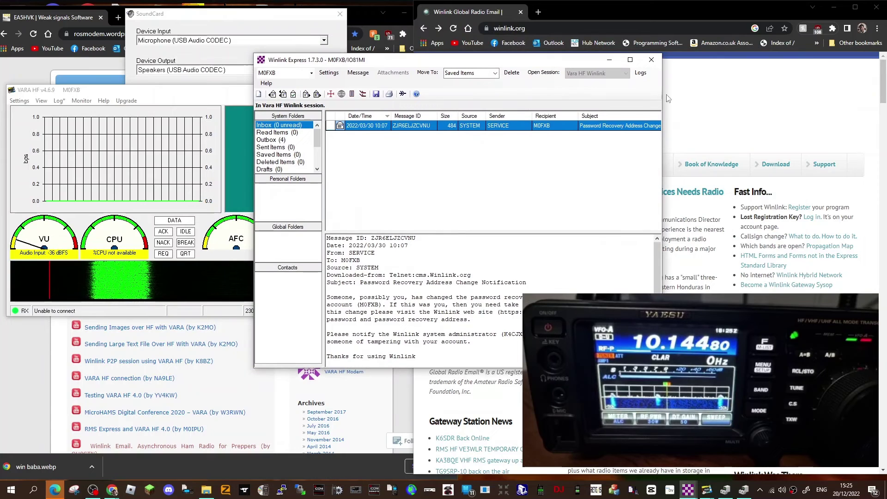
drag(663, 92, 798, 93)
drag(446, 59, 386, 40)
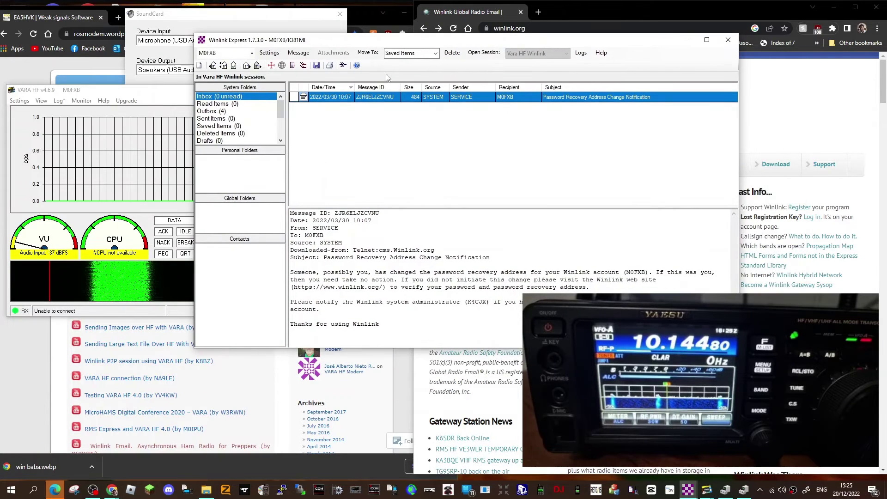
Compose a test message with the recipient's e-mail, a short subject and a greeting, and post it to the Outbox
click(200, 66)
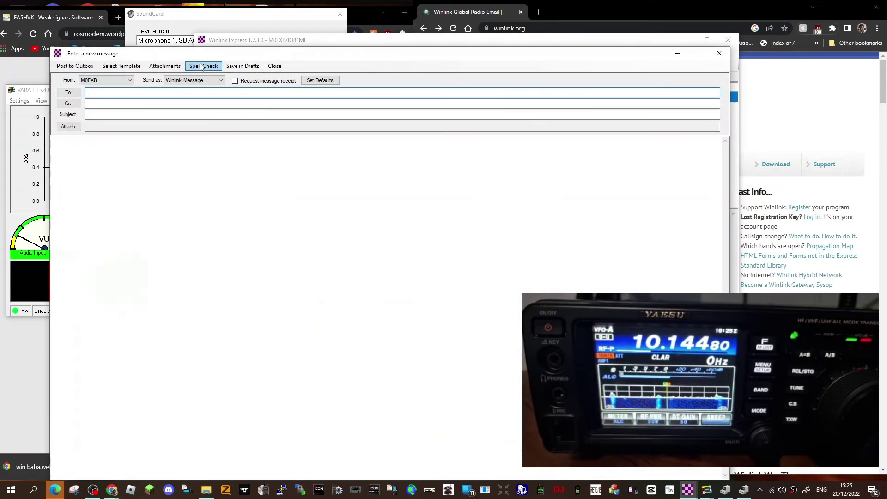
click(105, 91)
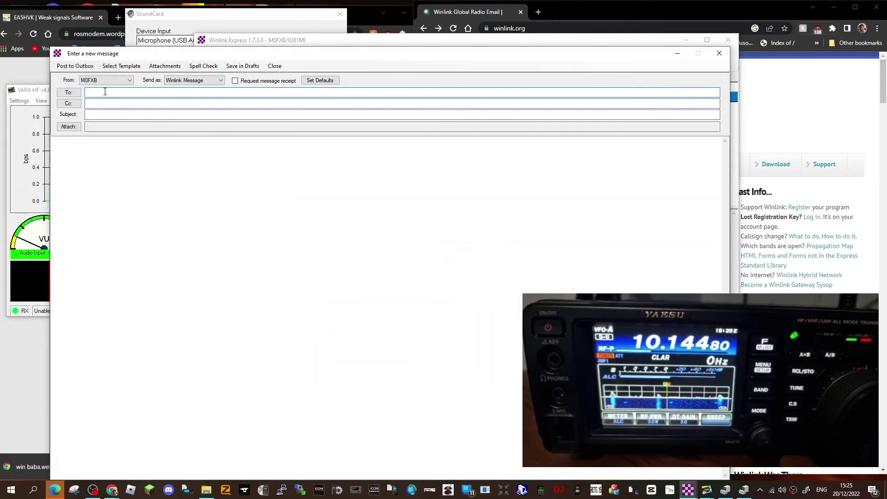
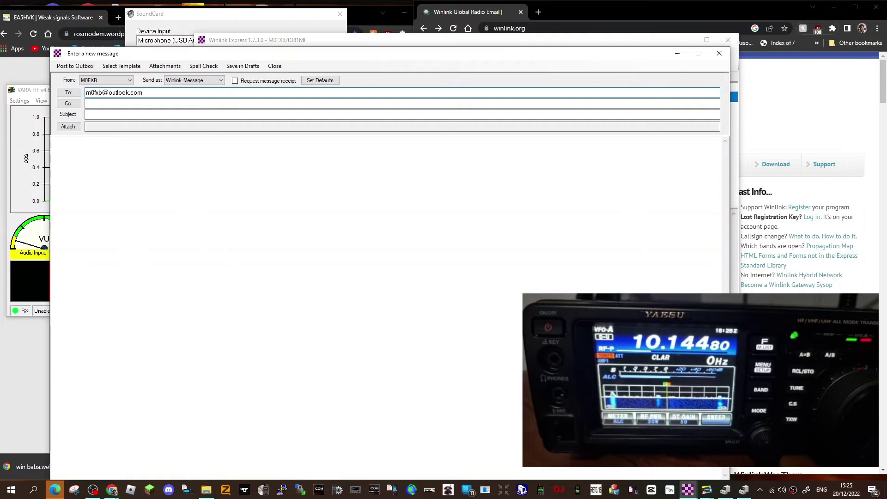
key(Tab)
key(Tab)
text(m)
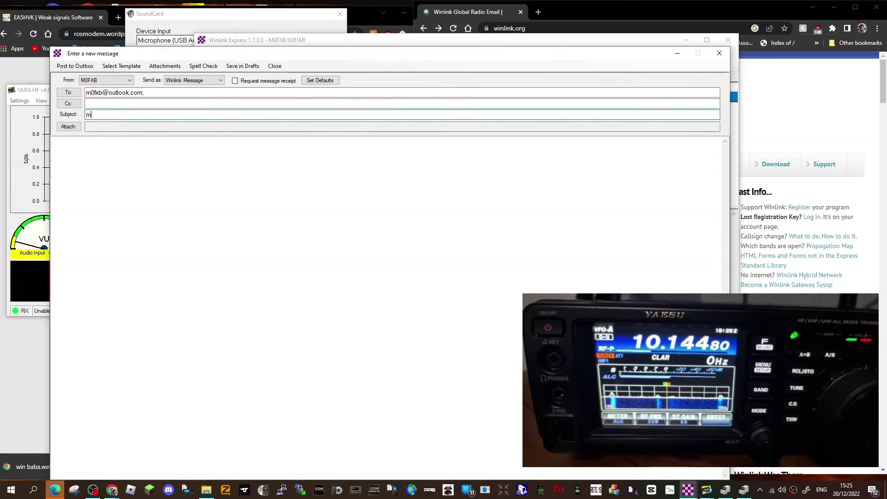
key(Tab)
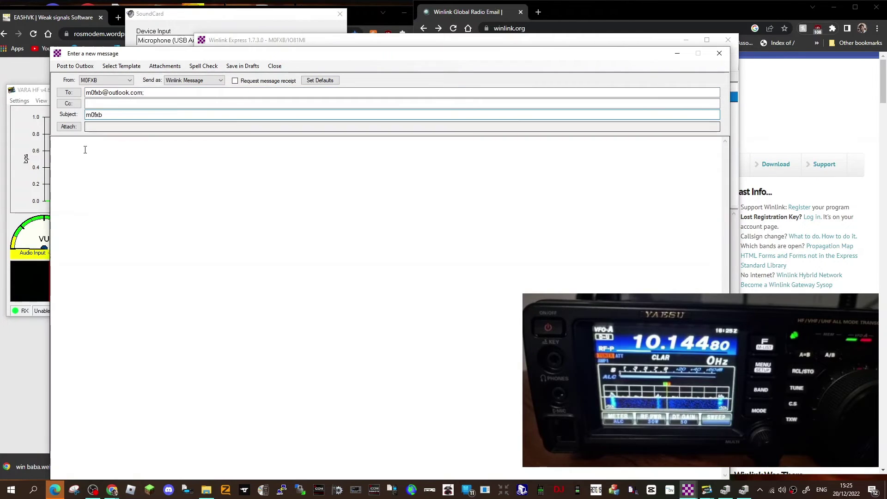
text(hello)
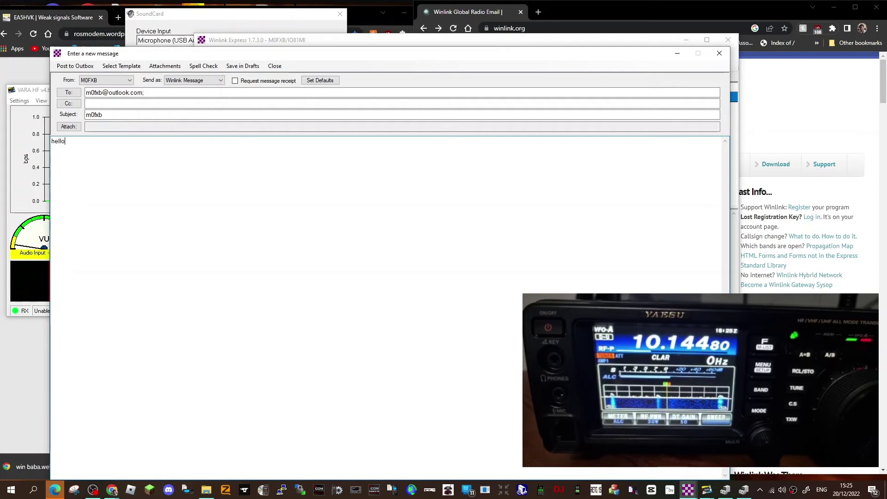
text( andres)
click(75, 65)
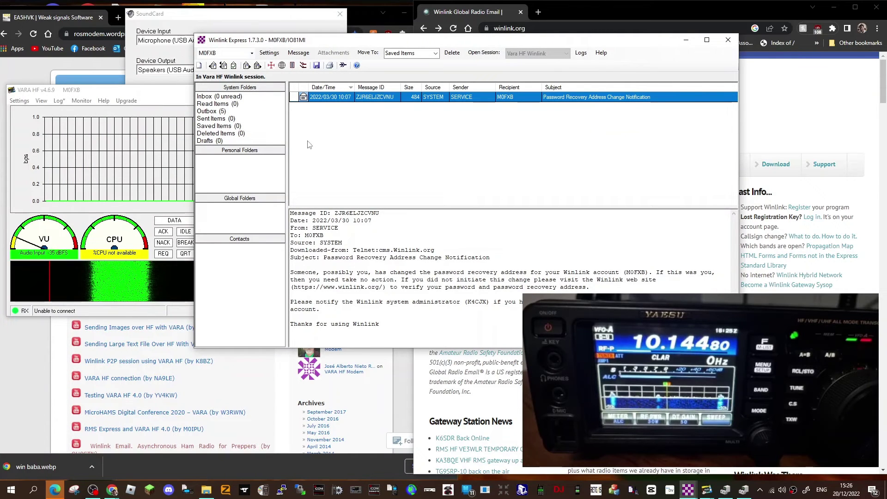
Show the Outbox's five queued messages and stop the VARA HF session's connection attempt
click(212, 113)
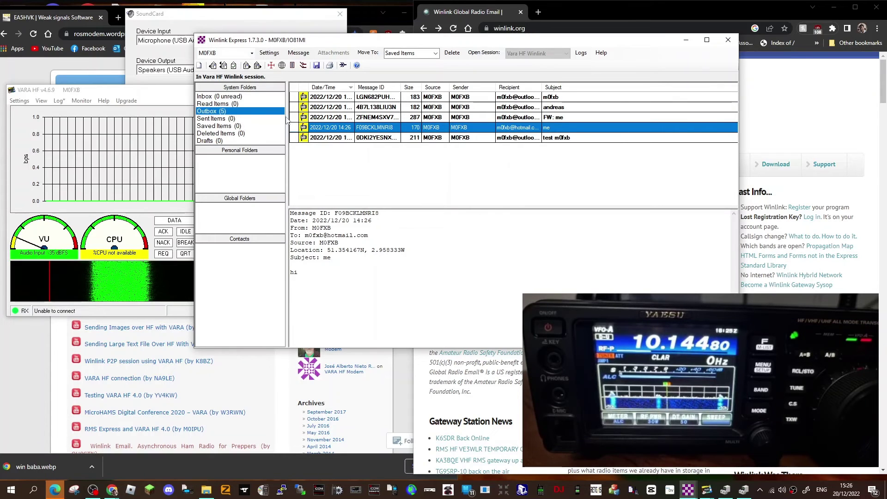
click(740, 107)
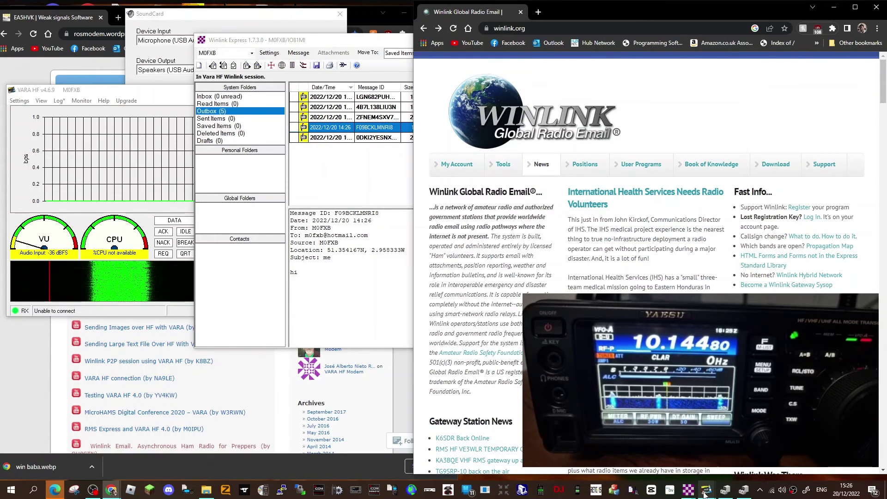
mouse_move(706, 494)
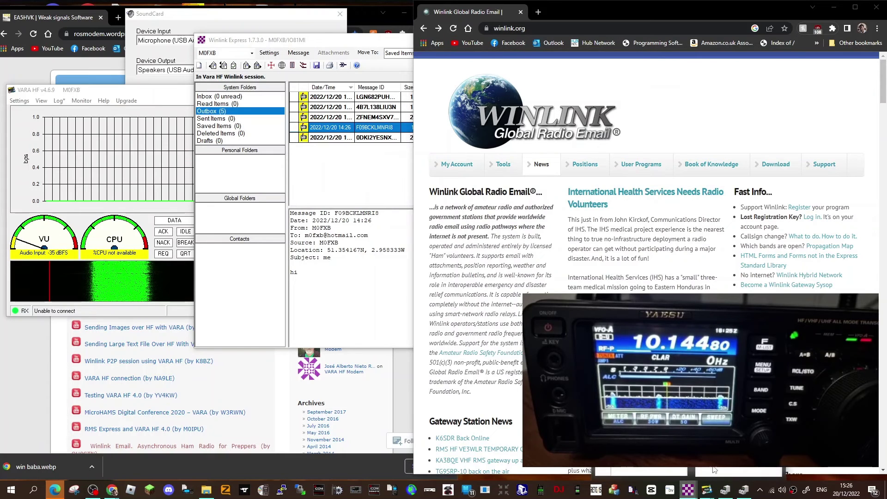
click(714, 470)
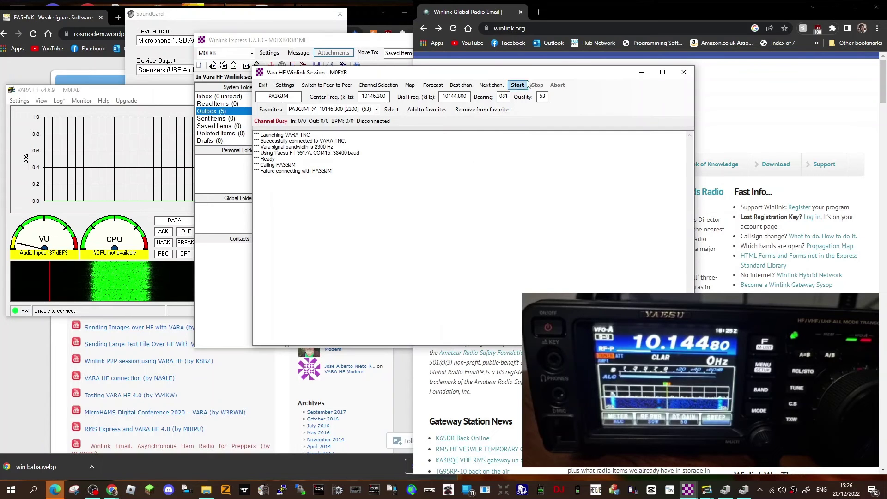
drag(533, 77, 529, 46)
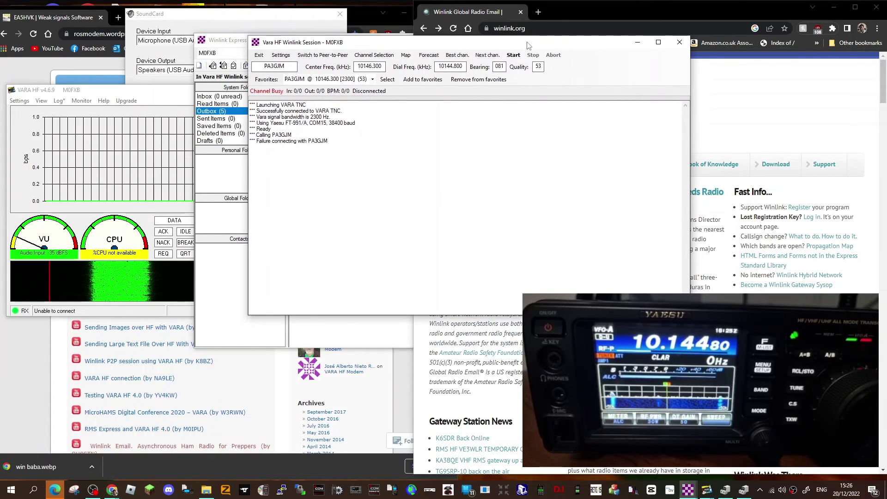
click(533, 55)
click(214, 180)
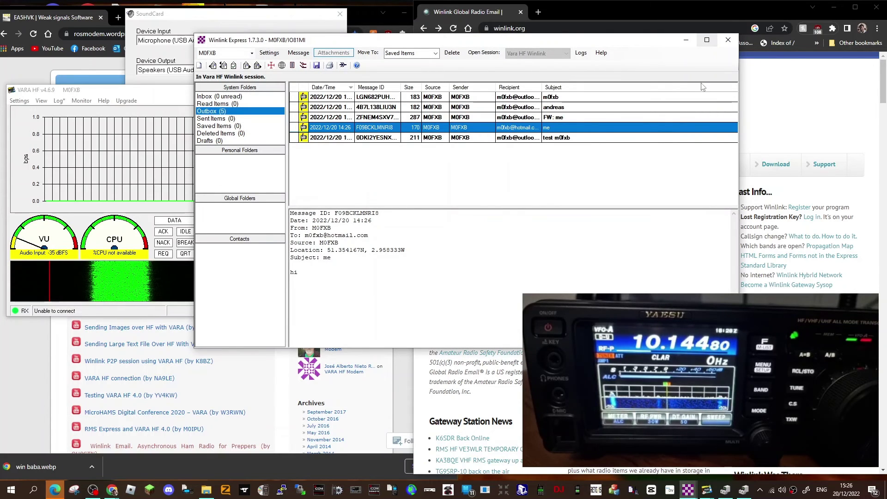
Bring the winlink.org page forward, then the EA5HVK VARA software page in front of it
click(781, 101)
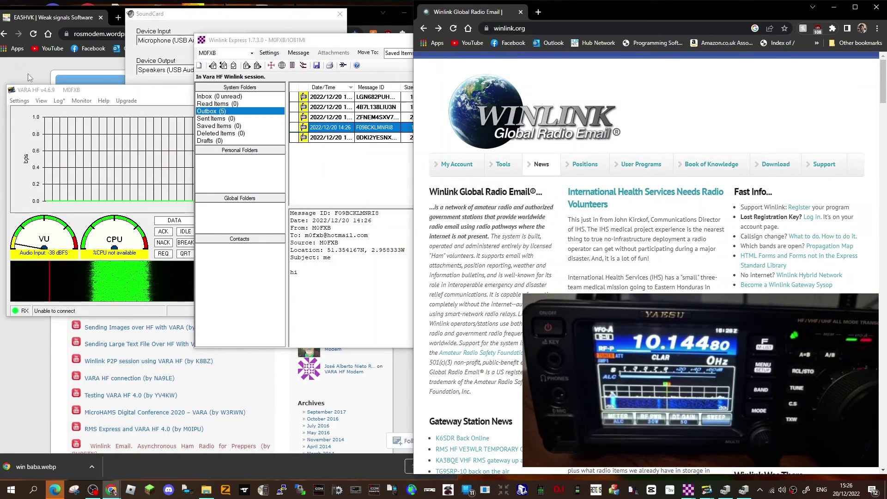
click(411, 401)
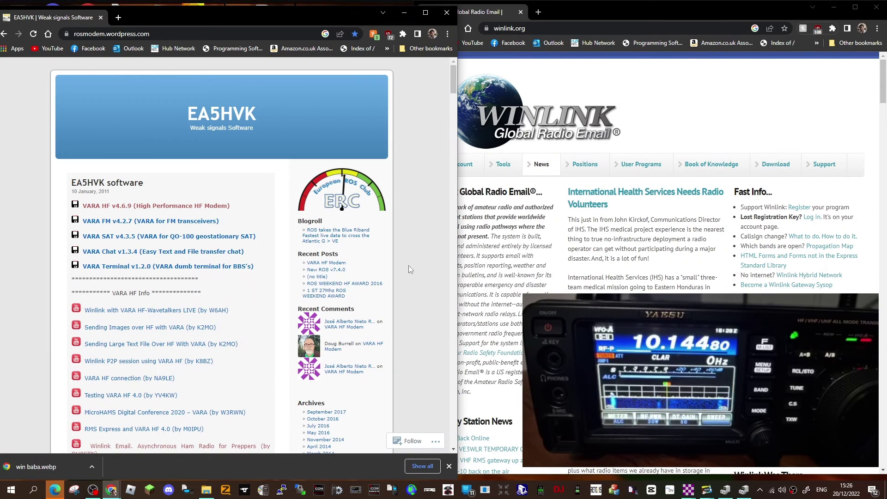